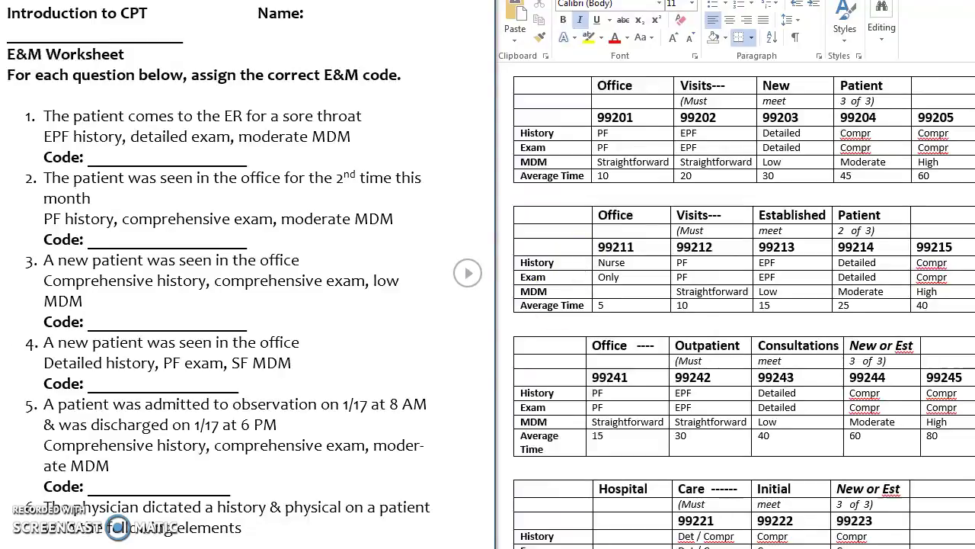
From the worksheet page, go through Content and Shared Files to open the Laminated E&M sheet.
click(29, 542)
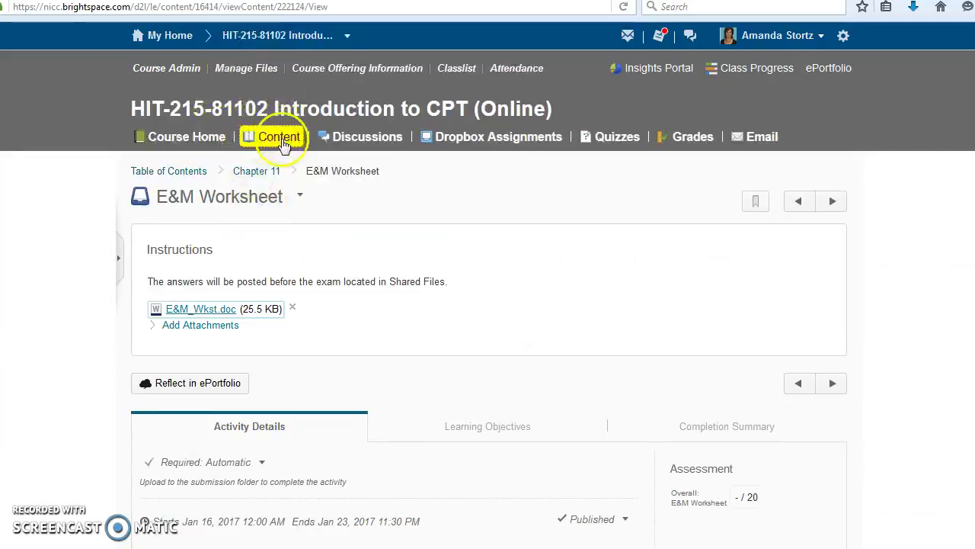
click(281, 137)
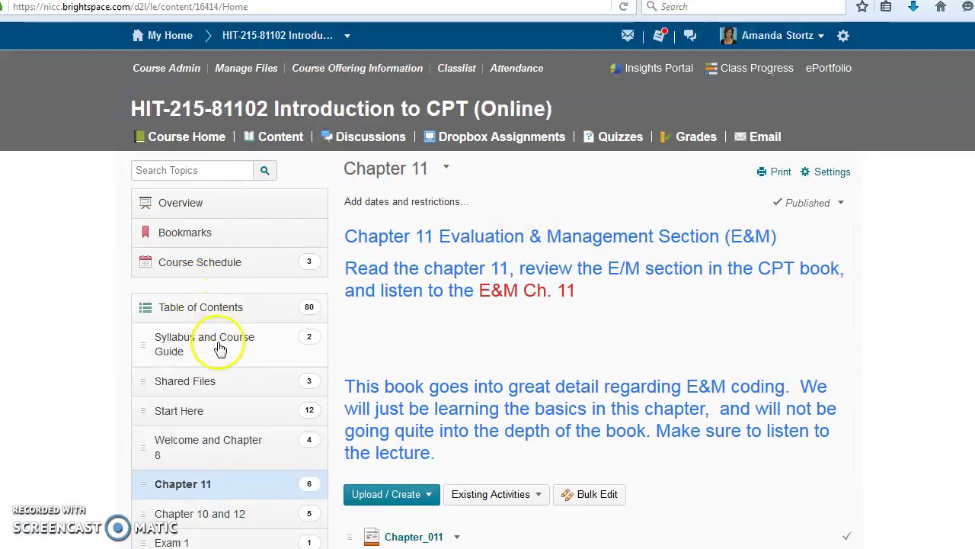
click(207, 390)
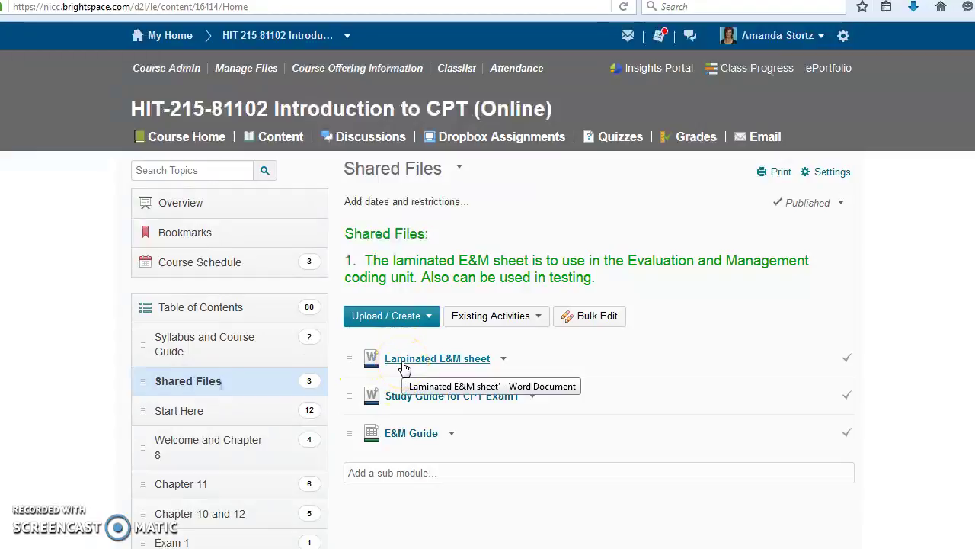
click(404, 367)
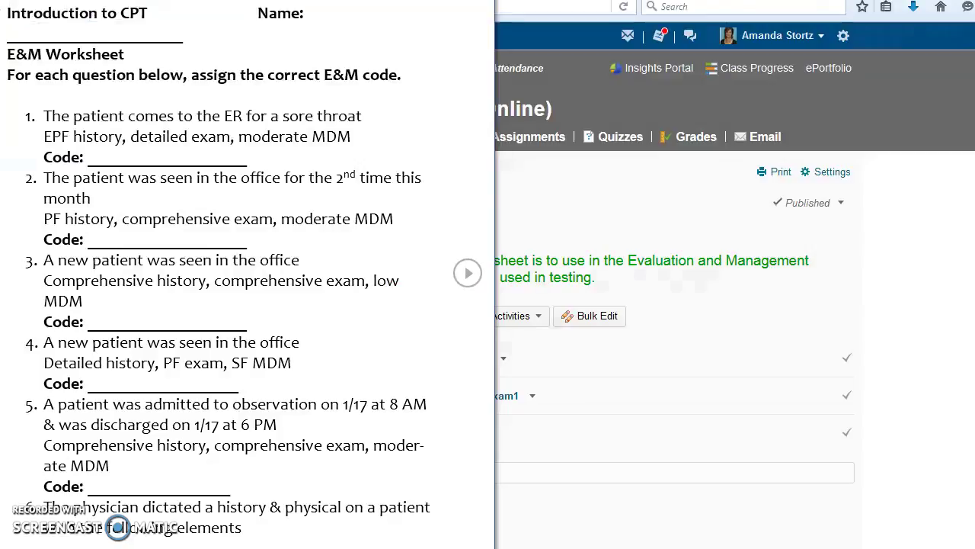
Show the Laminated E&M sheet on the right half of the screen, beside the E&M Worksheet.
mouse_move(229, 545)
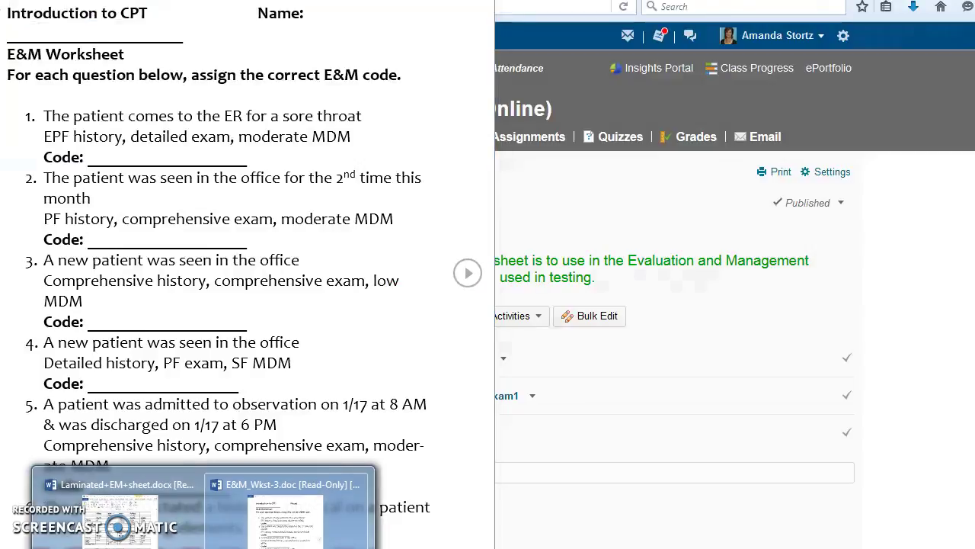
click(137, 518)
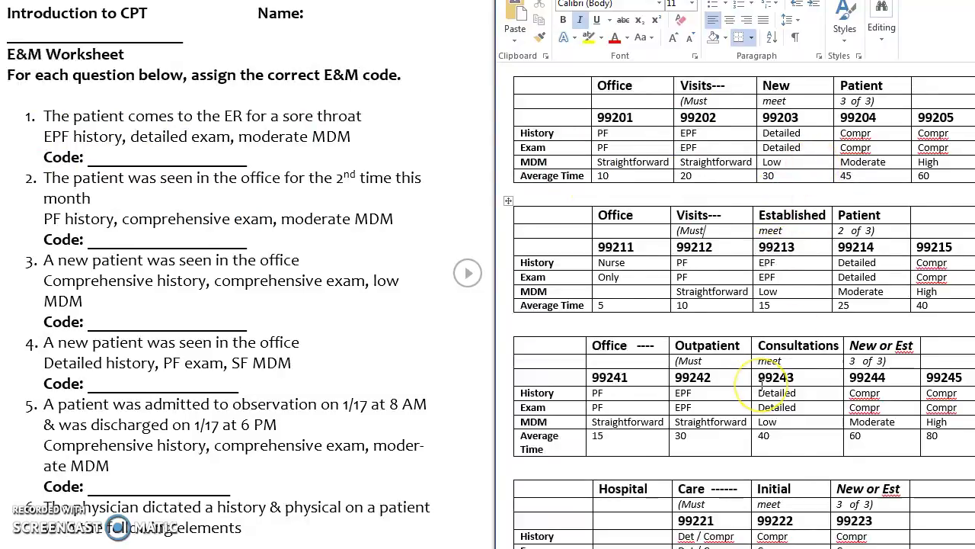
Scroll the laminated sheet down to the Emergency Department table with codes 99281–99285.
scroll(762, 385, up, 1)
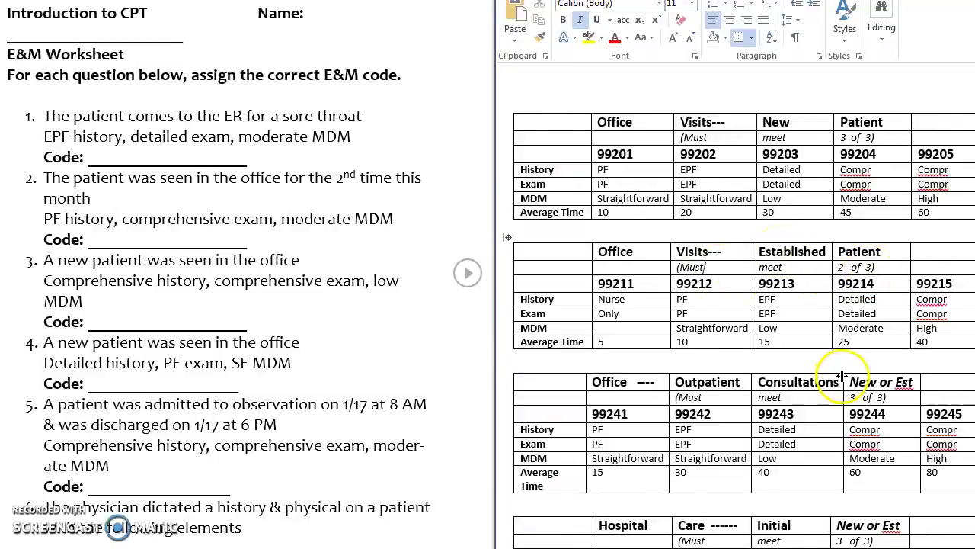
scroll(842, 375, down, 6)
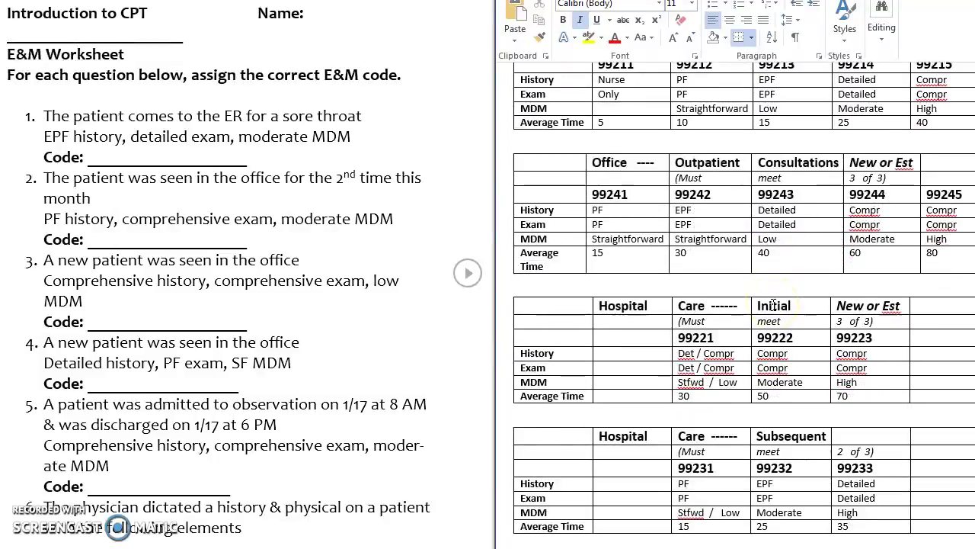
scroll(774, 304, down, 8)
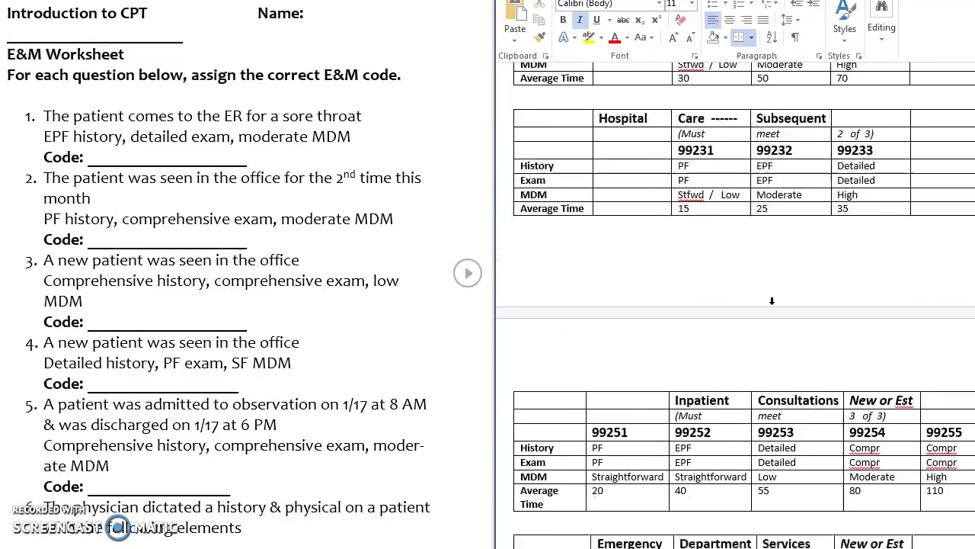
scroll(772, 301, down, 3)
scroll(774, 304, down, 5)
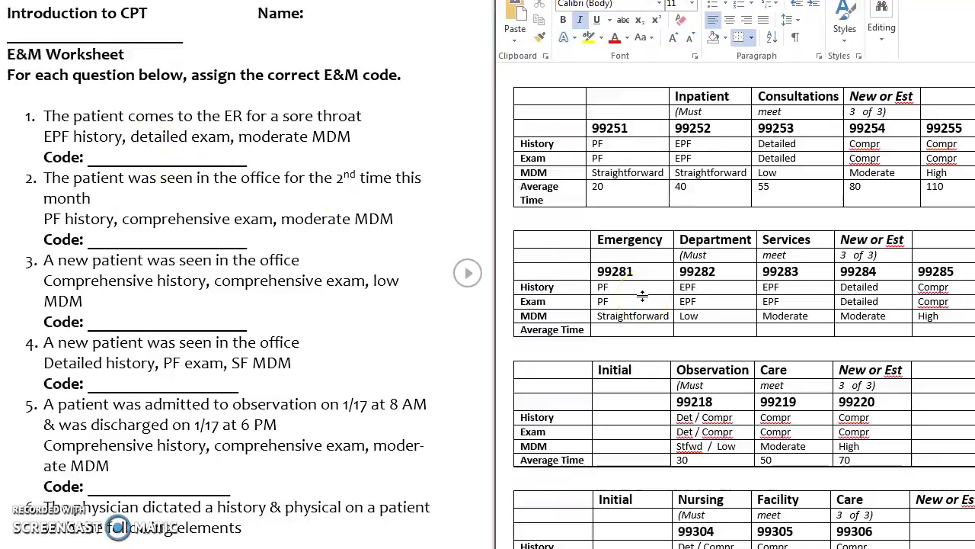
Highlight the PF and EPF History entries yellow and shade the EPF History cell light gold.
click(587, 40)
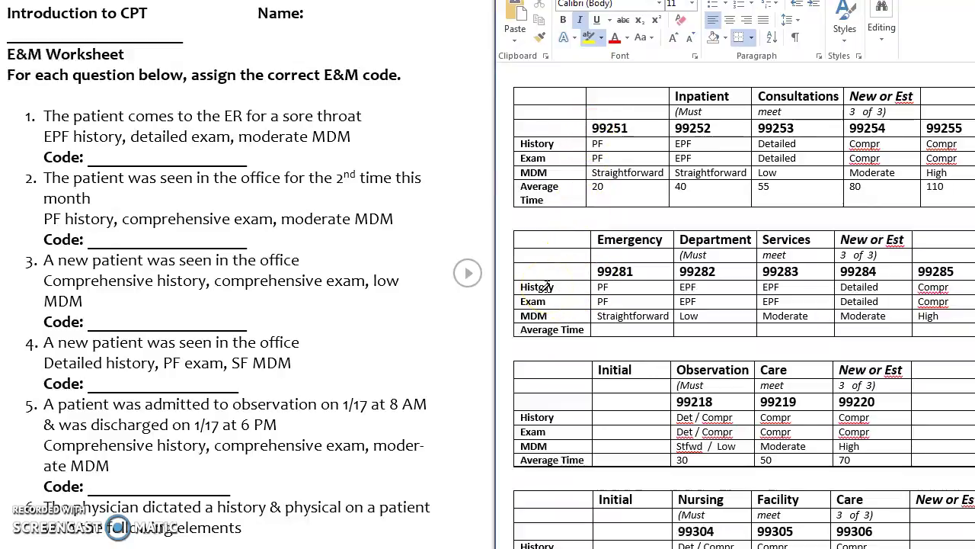
drag(604, 286, 705, 288)
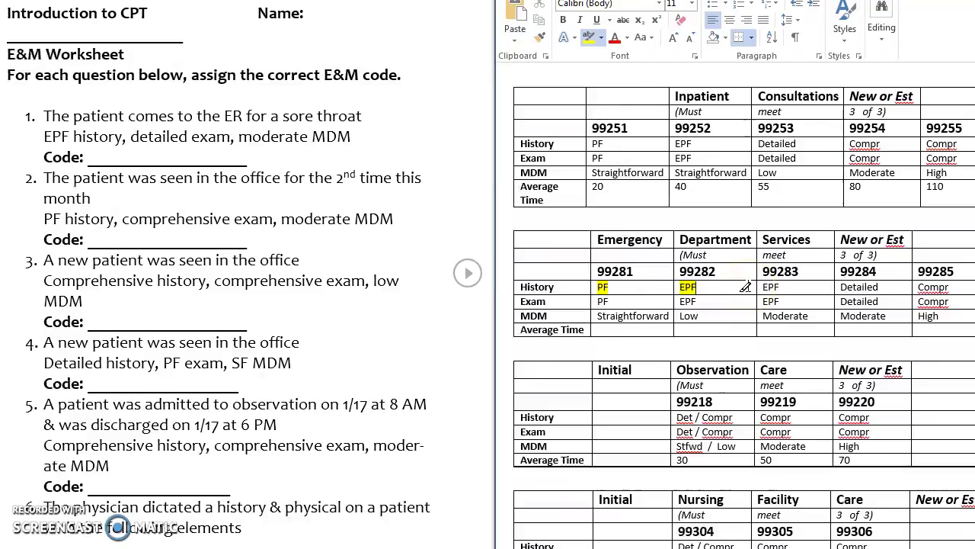
drag(605, 290, 603, 288)
click(695, 286)
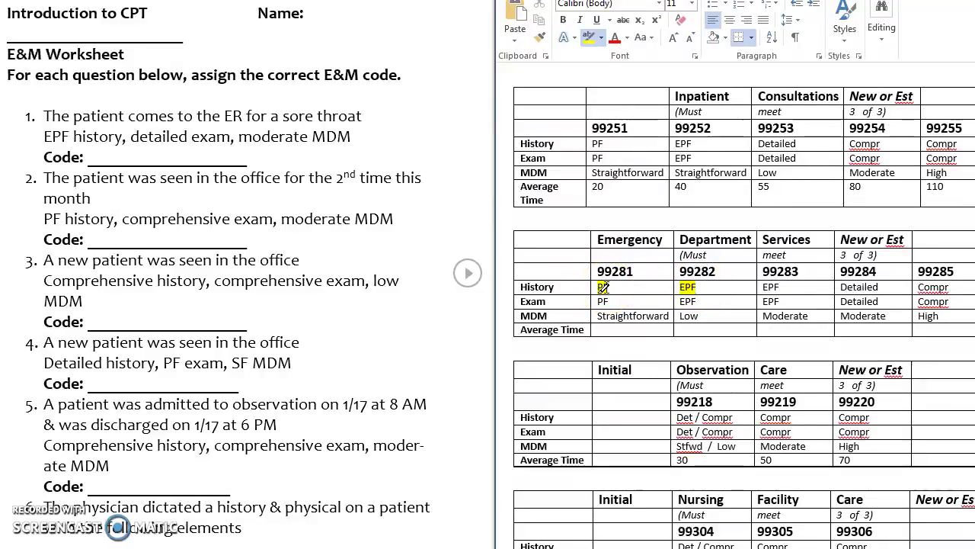
click(725, 37)
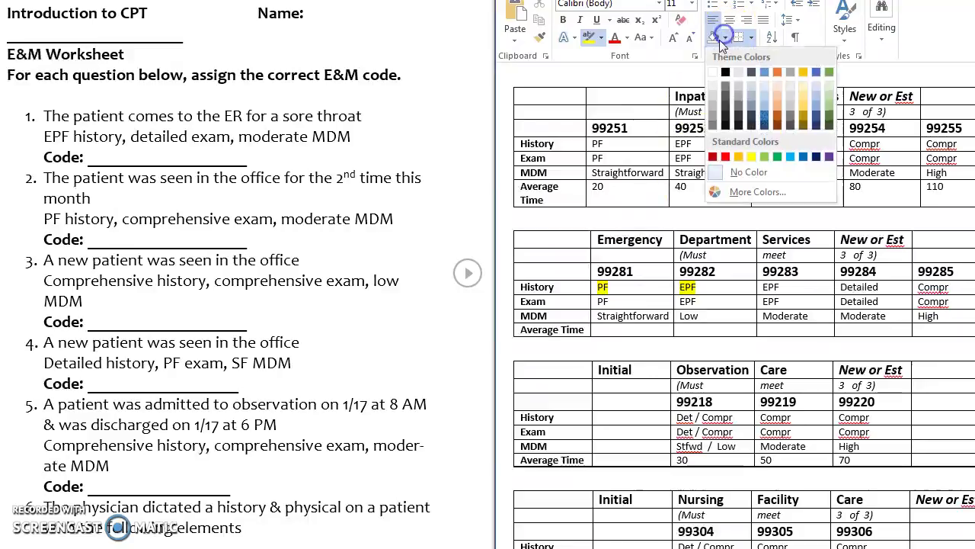
click(805, 97)
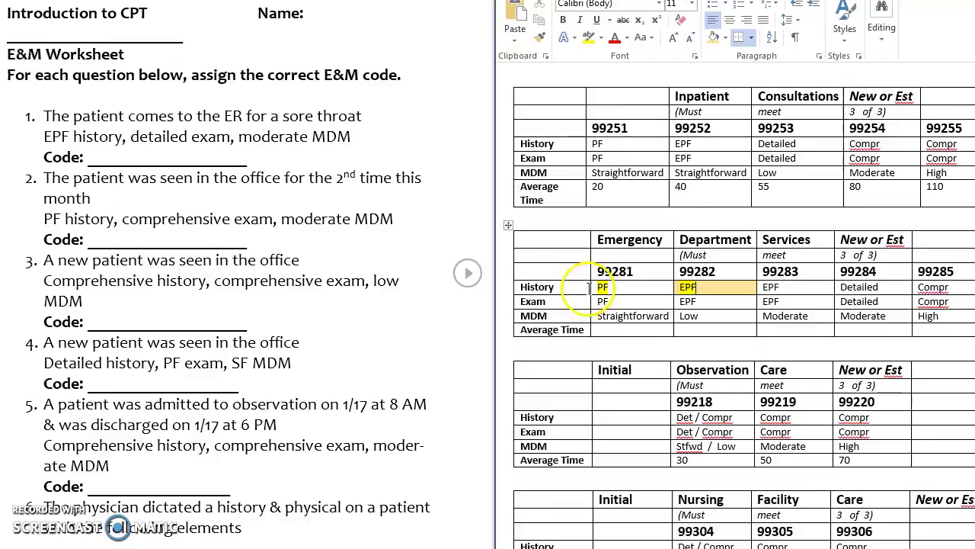
Shade both the PF and EPF History cells under 99281 and 99282 gold.
drag(591, 286, 702, 284)
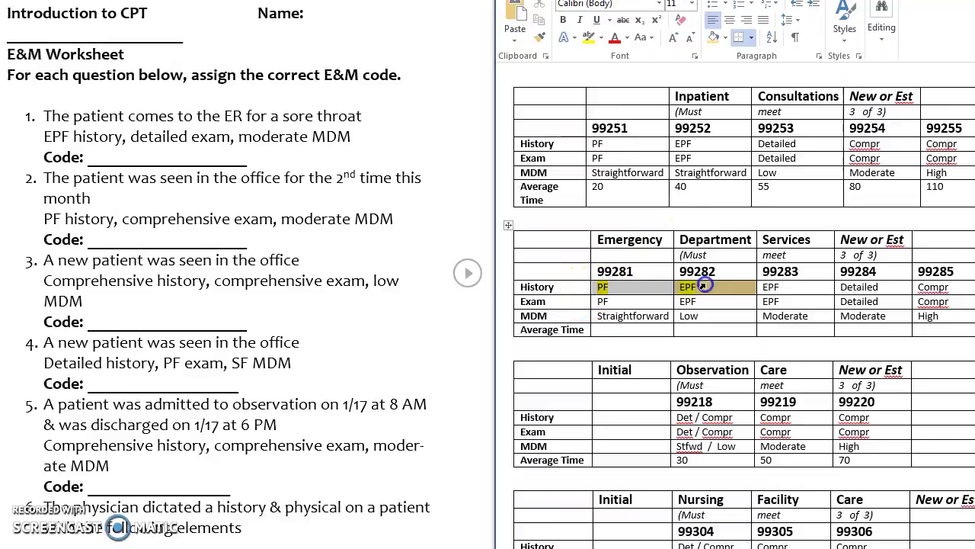
click(714, 37)
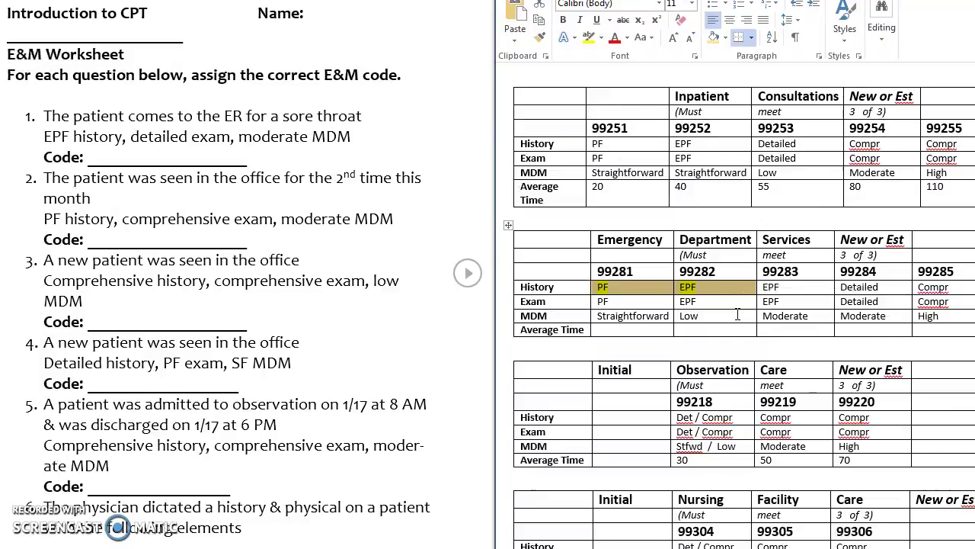
click(731, 298)
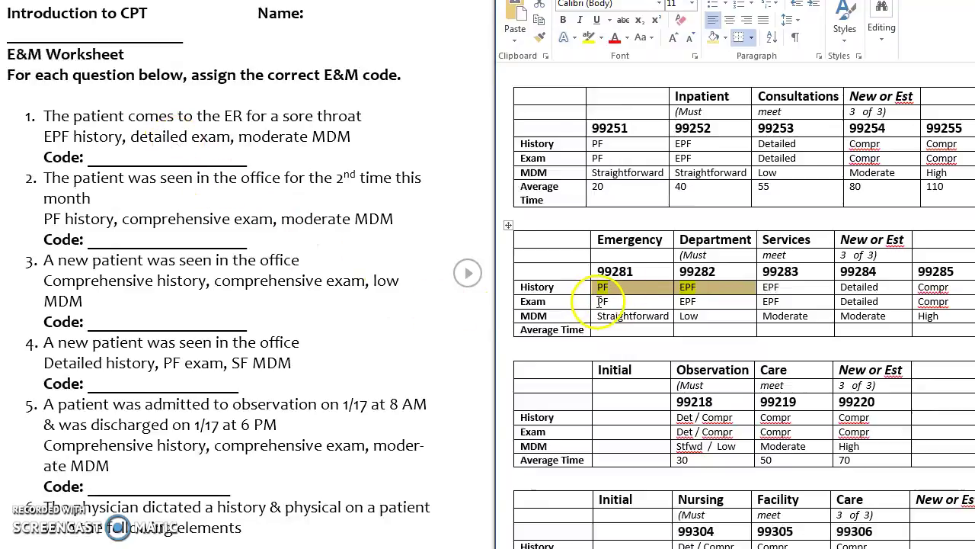
Shade the Exam cells PF, EPF, EPF and Detailed under 99281–99284 gold.
drag(599, 301, 891, 303)
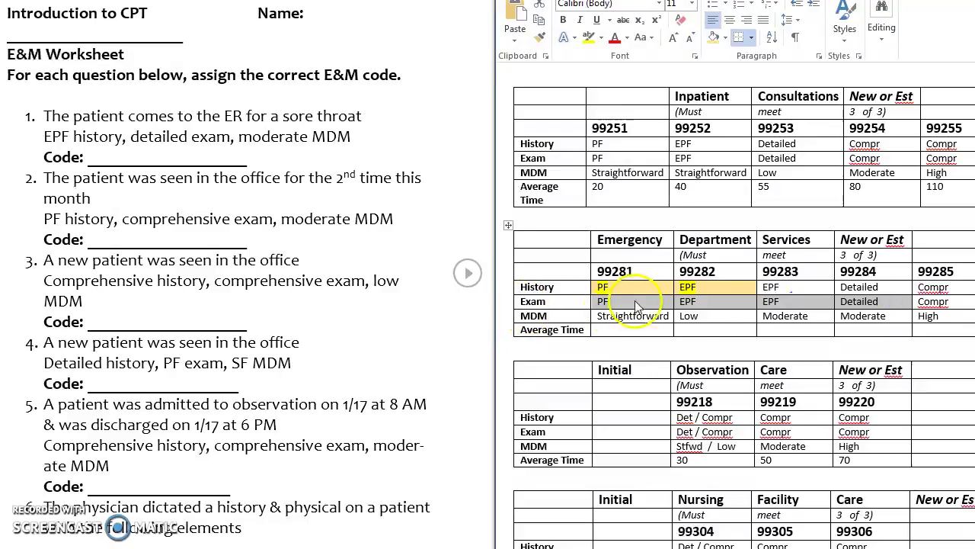
click(714, 37)
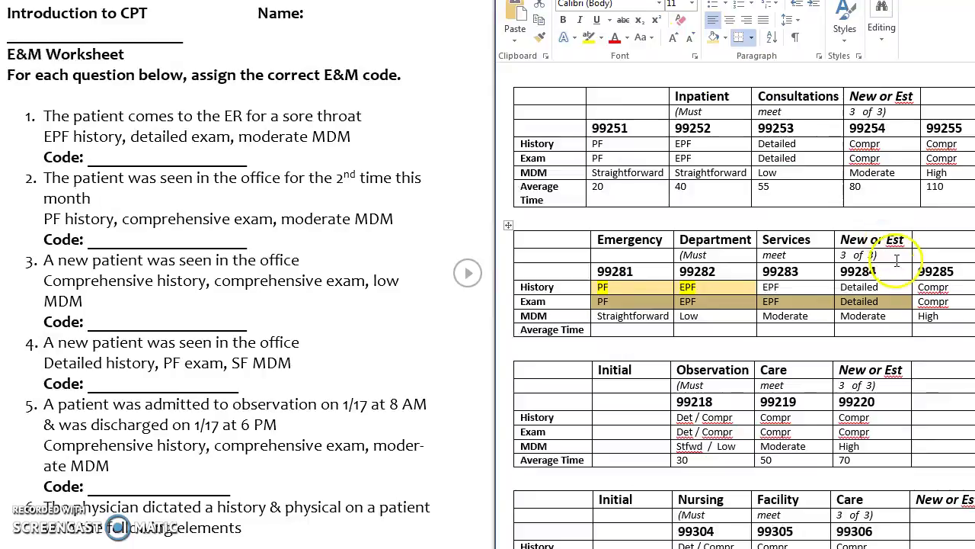
click(783, 344)
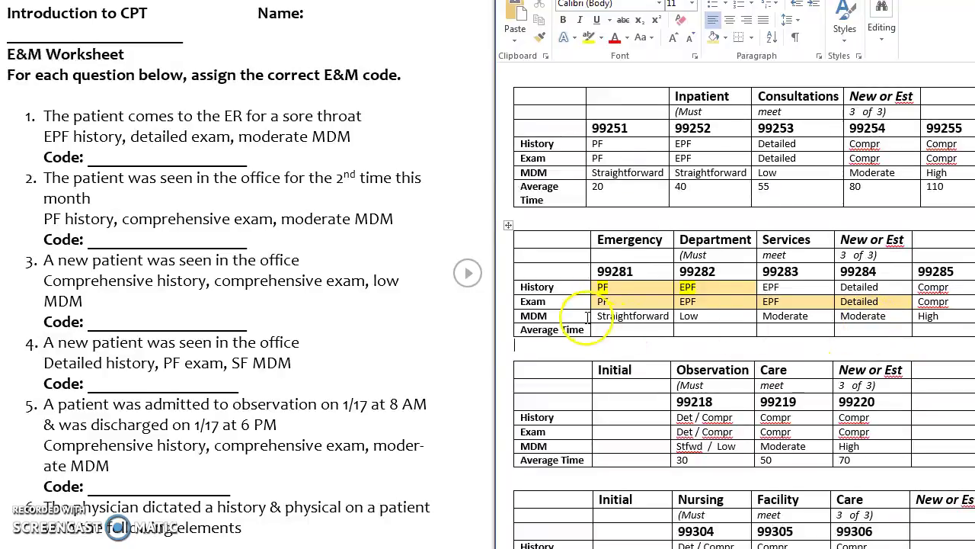
Shade the MDM cells Straightforward, Low, Moderate and Moderate under 99281–99284 gold.
drag(599, 315, 874, 319)
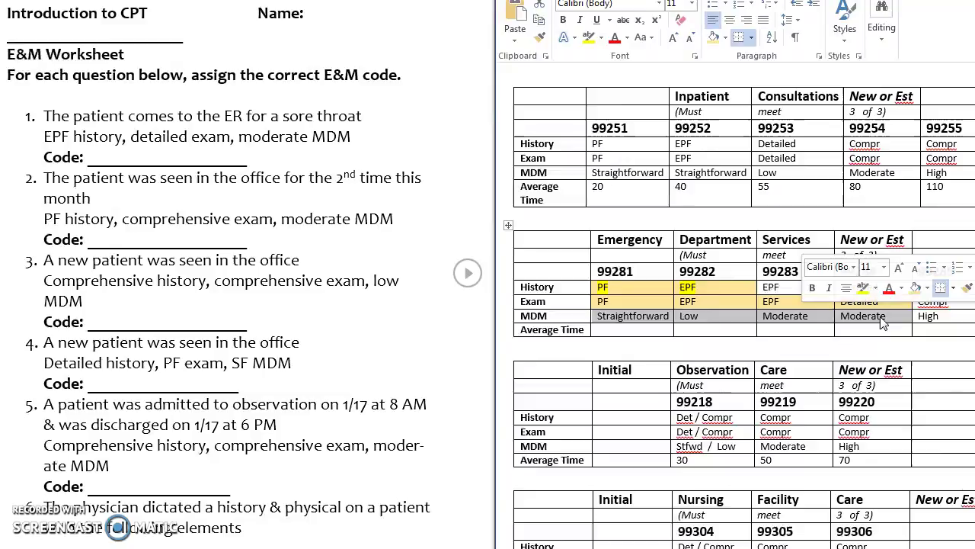
click(715, 36)
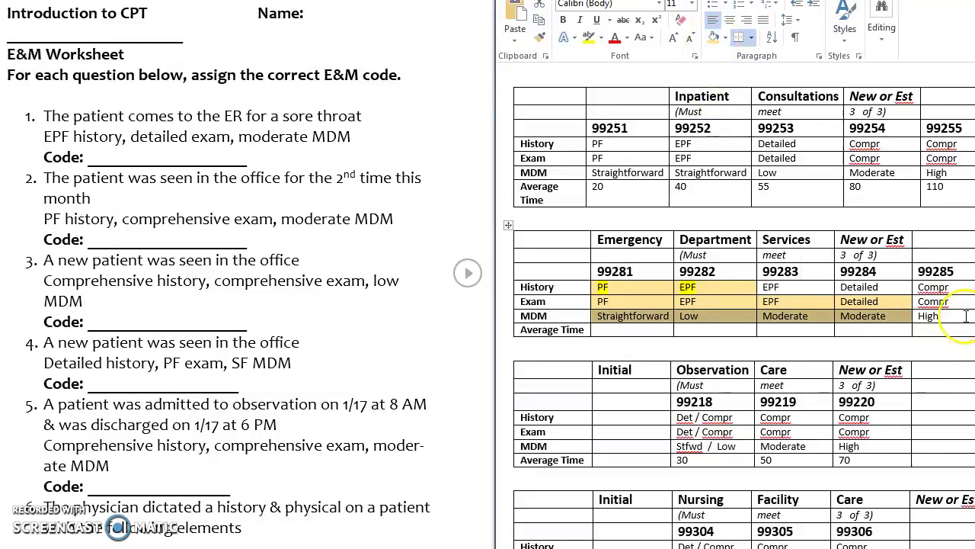
click(948, 353)
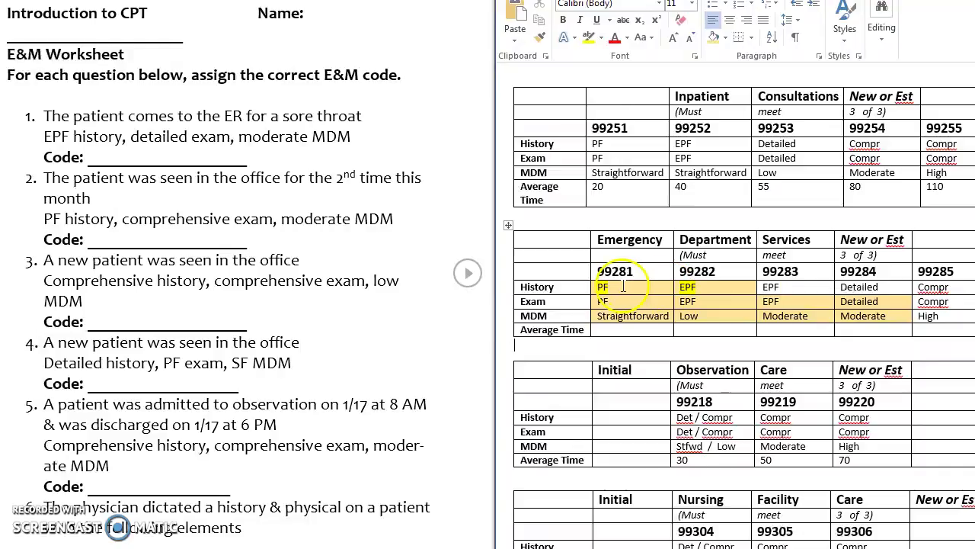
Shade the History cells from PF through the EPF under 99283 gold.
drag(604, 287, 797, 292)
click(720, 39)
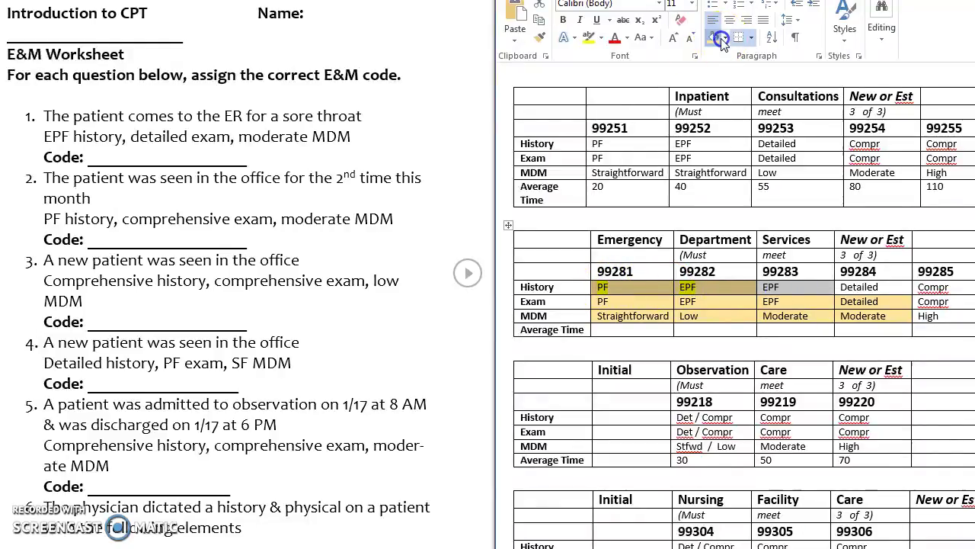
click(933, 353)
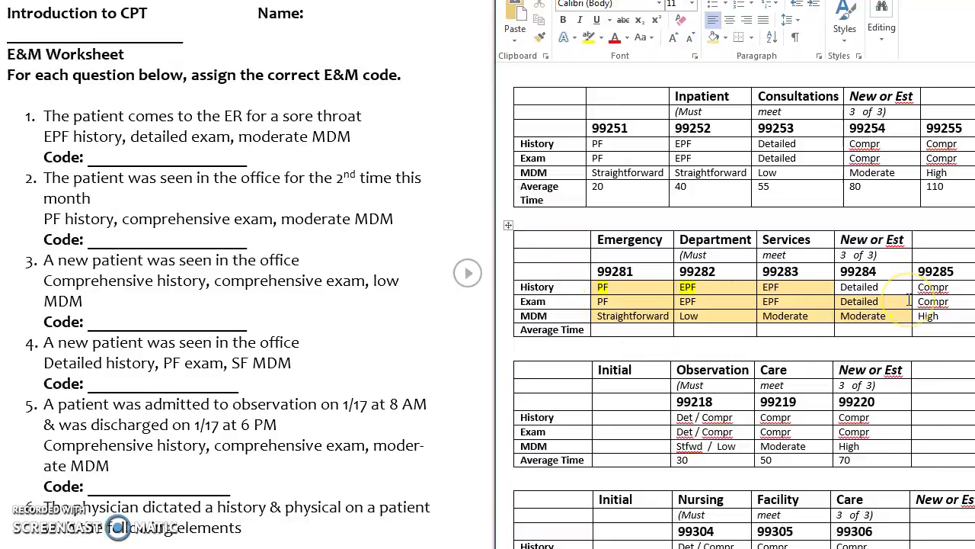
click(841, 323)
click(621, 326)
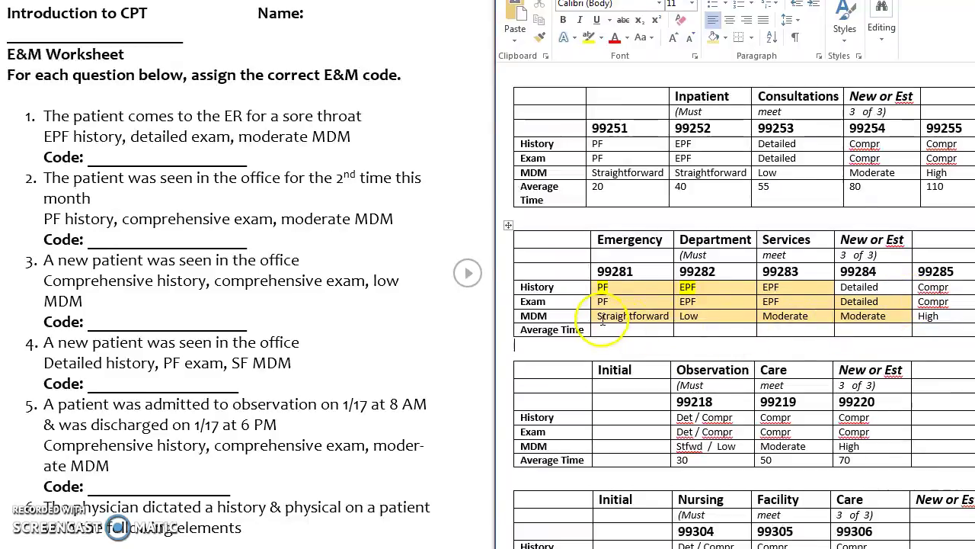
click(714, 315)
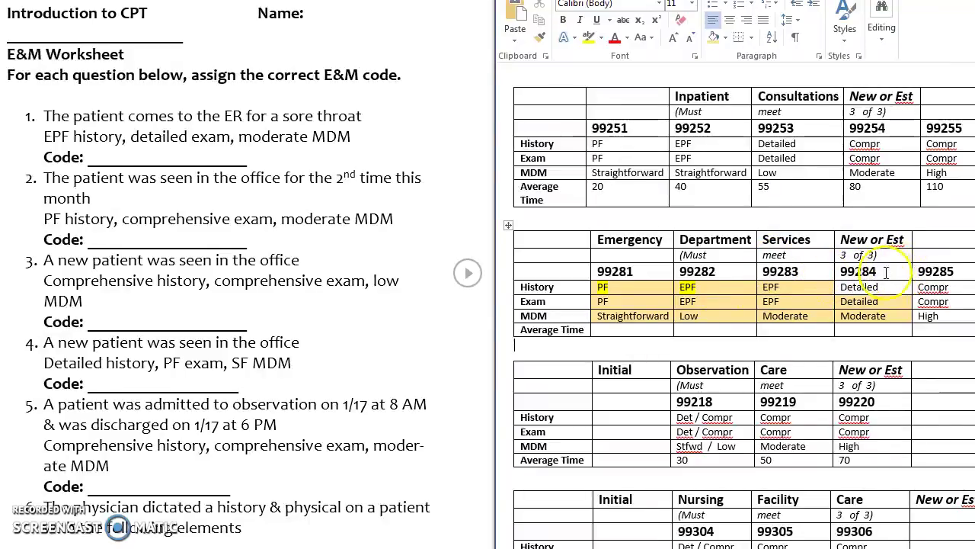
shift+click(873, 294)
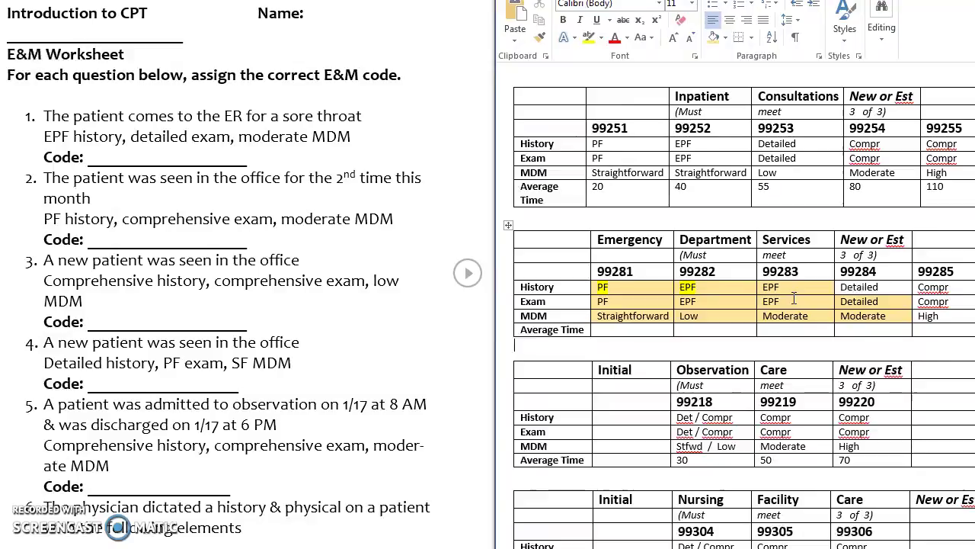
click(529, 288)
click(588, 329)
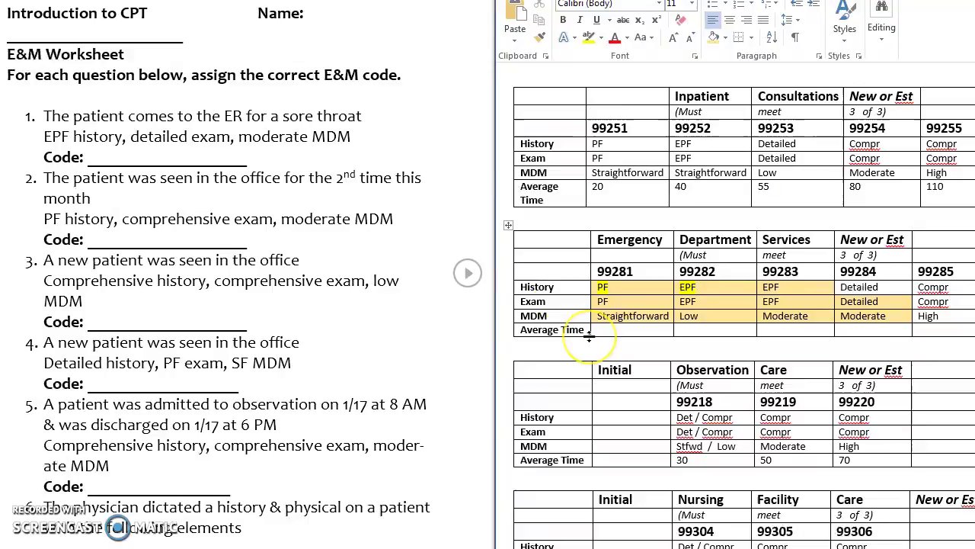